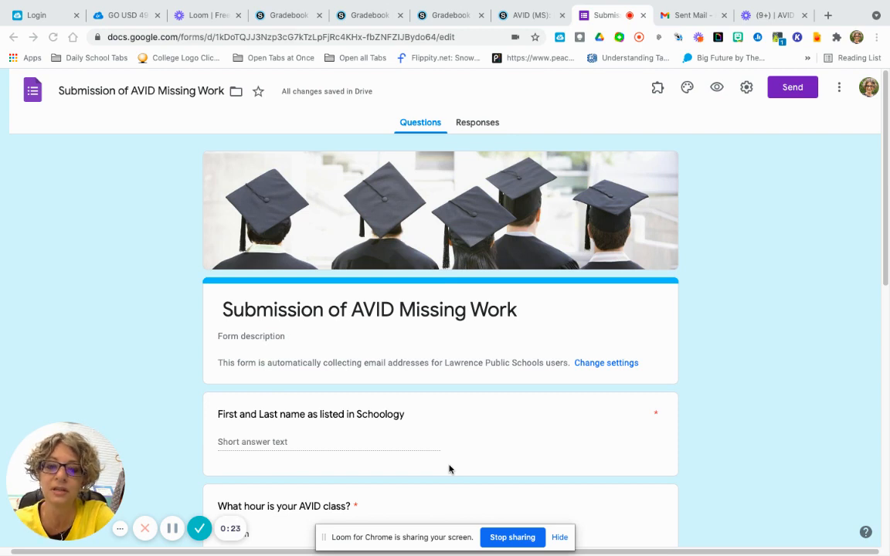
- Switch to the Schoology gradebook and look through the Semester 2 assignment scores across all columns
click(449, 17)
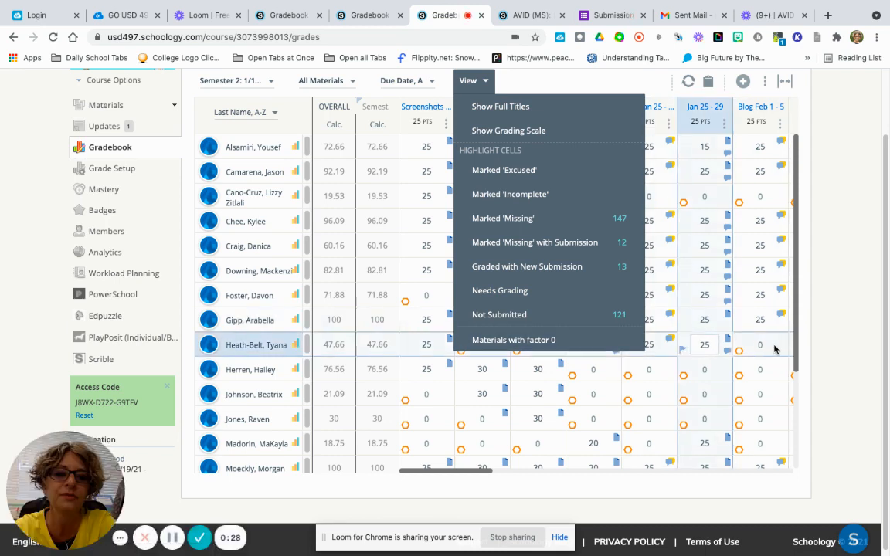
scroll(574, 469, right, 10)
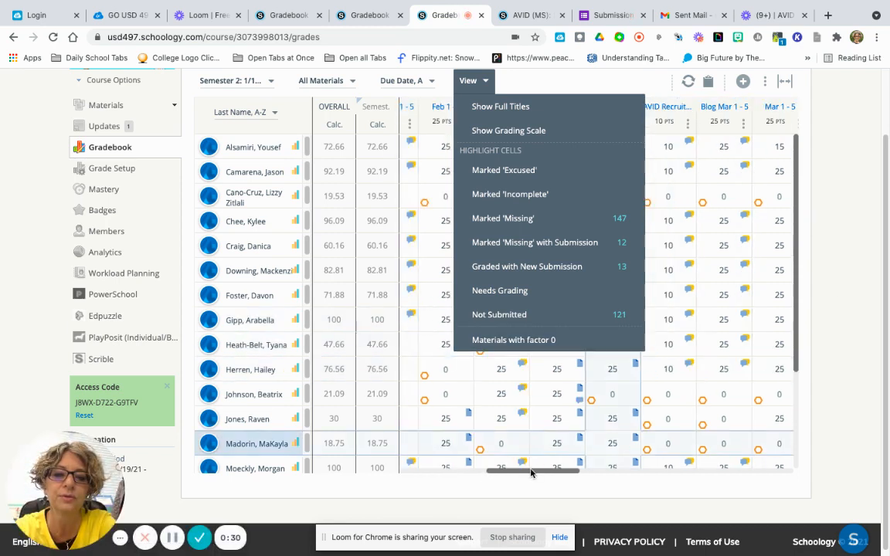
drag(583, 473, 779, 487)
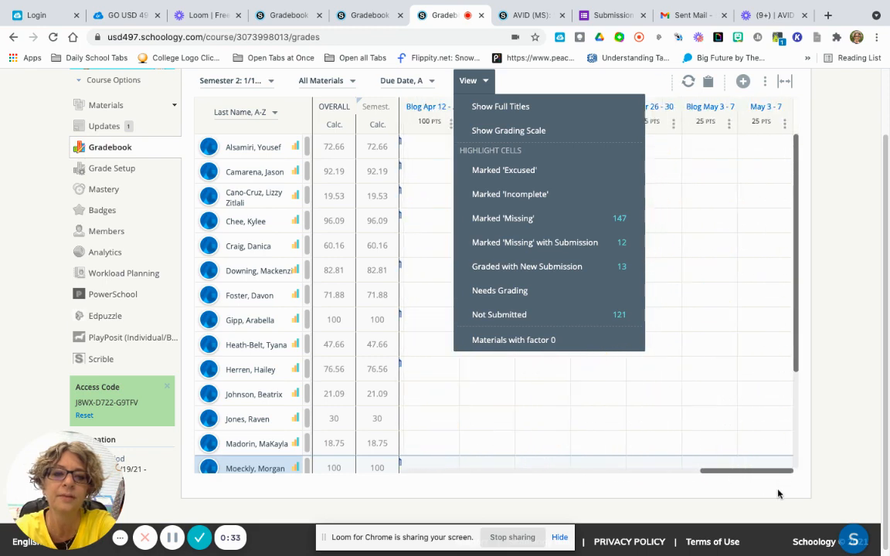
click(562, 471)
click(655, 491)
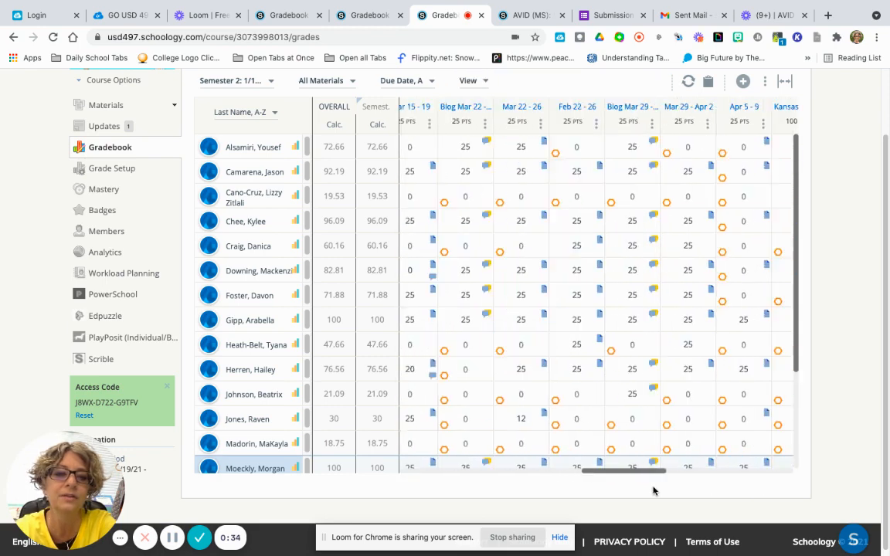
drag(657, 470, 553, 472)
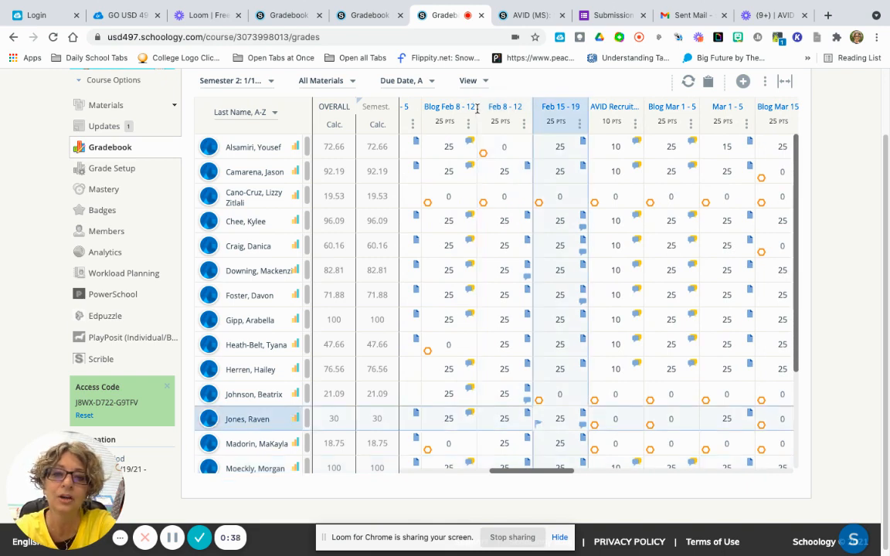
- Highlight the gradebook cells that are graded with a new submission and examine them through the Apr 5 - 9 column
click(471, 82)
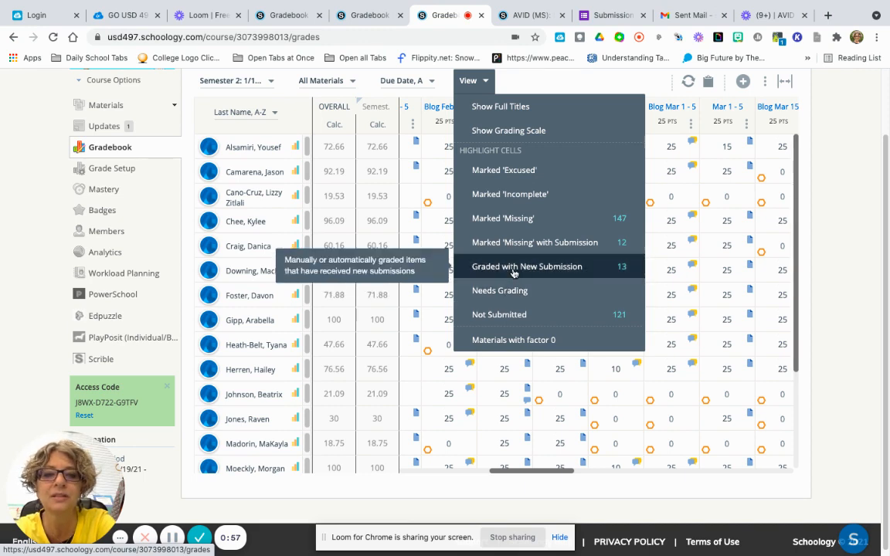
click(595, 272)
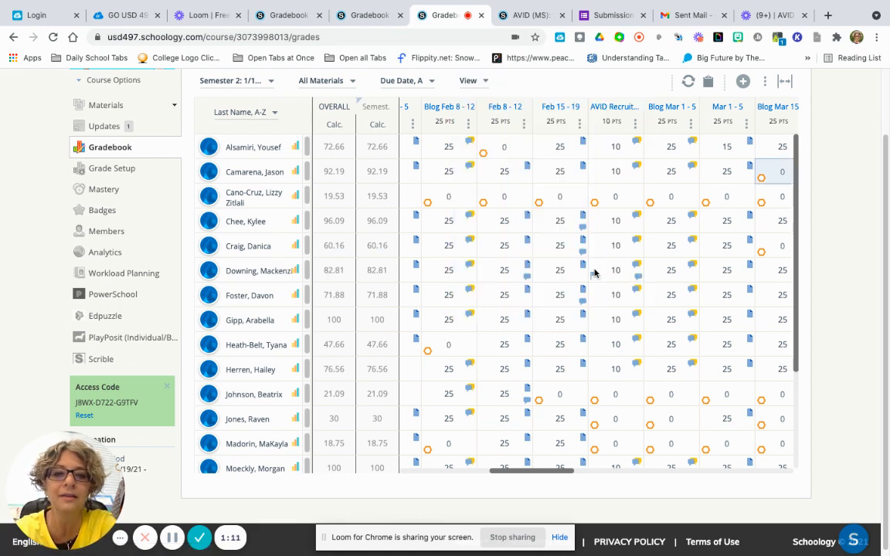
scroll(595, 272, right, 5)
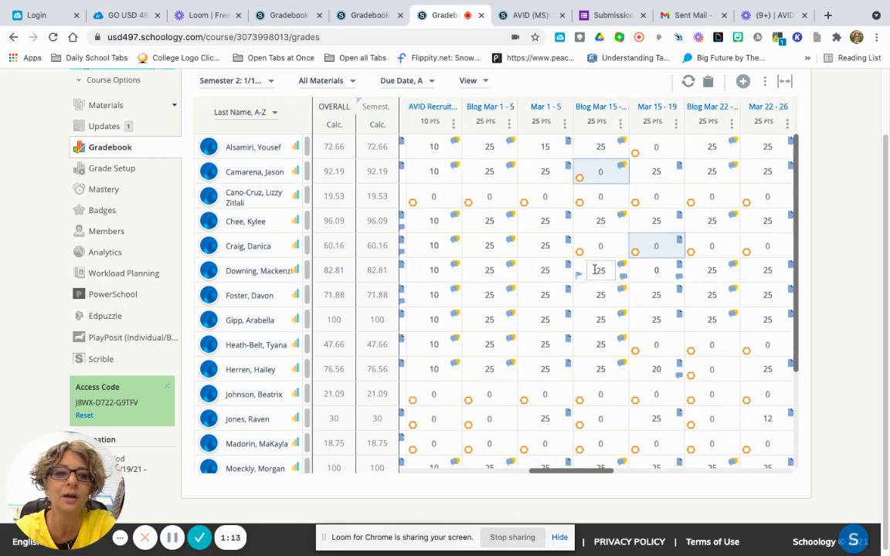
scroll(595, 271, right, 3)
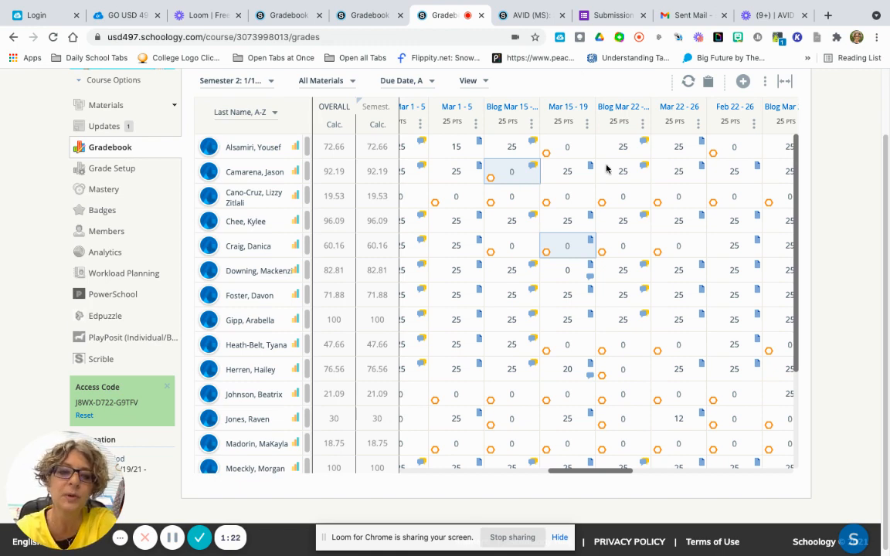
drag(598, 473, 667, 477)
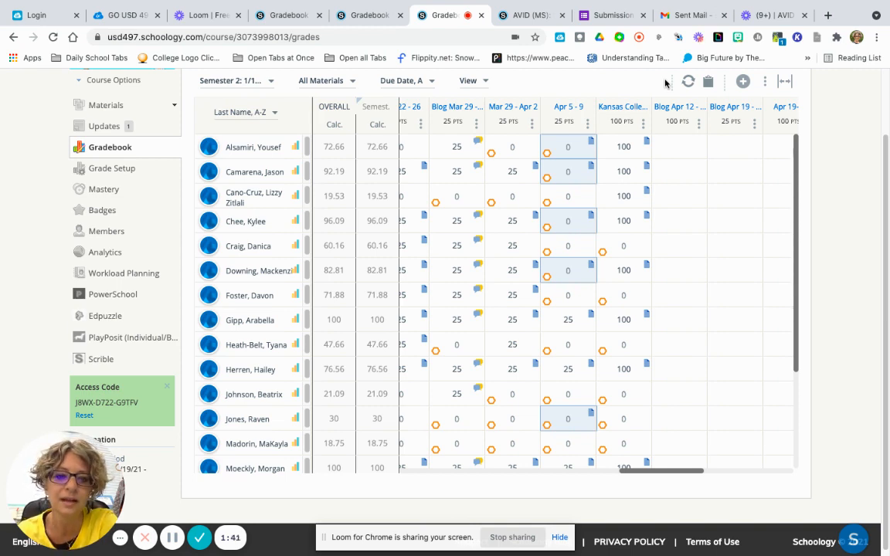
click(680, 394)
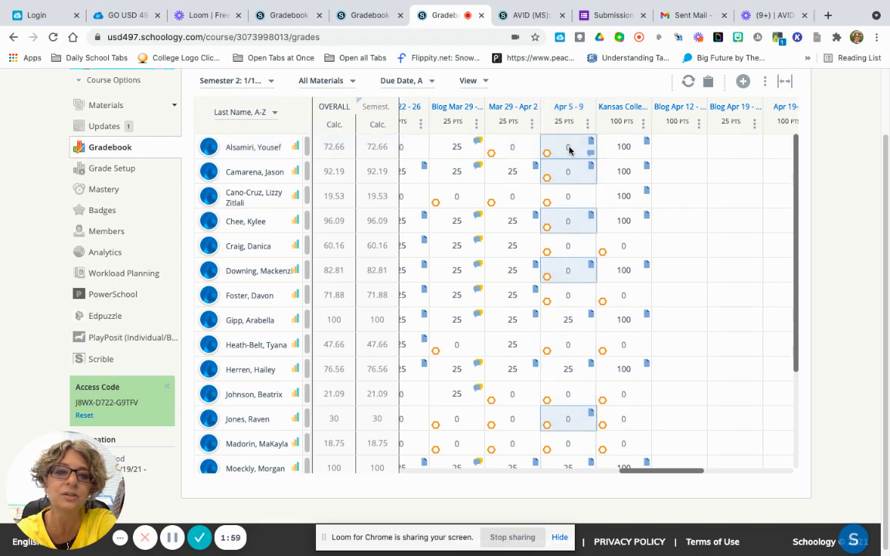
click(512, 172)
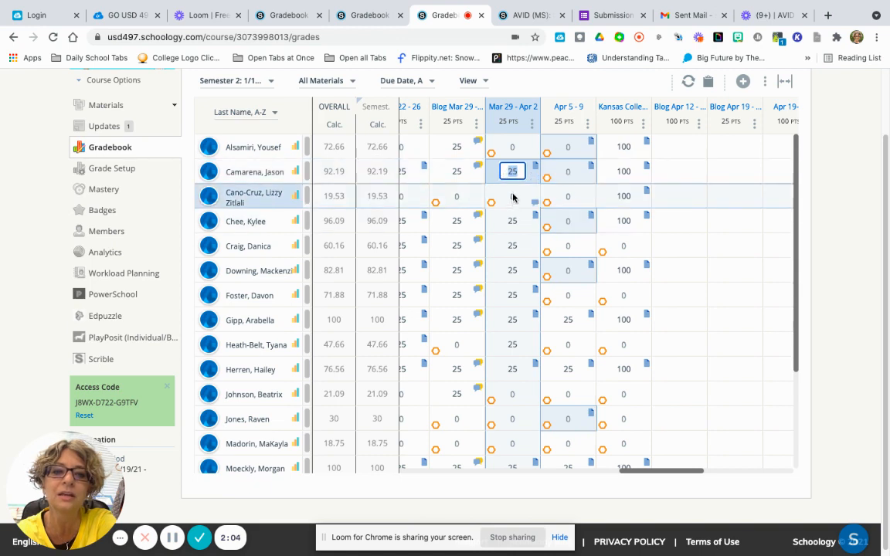
click(514, 199)
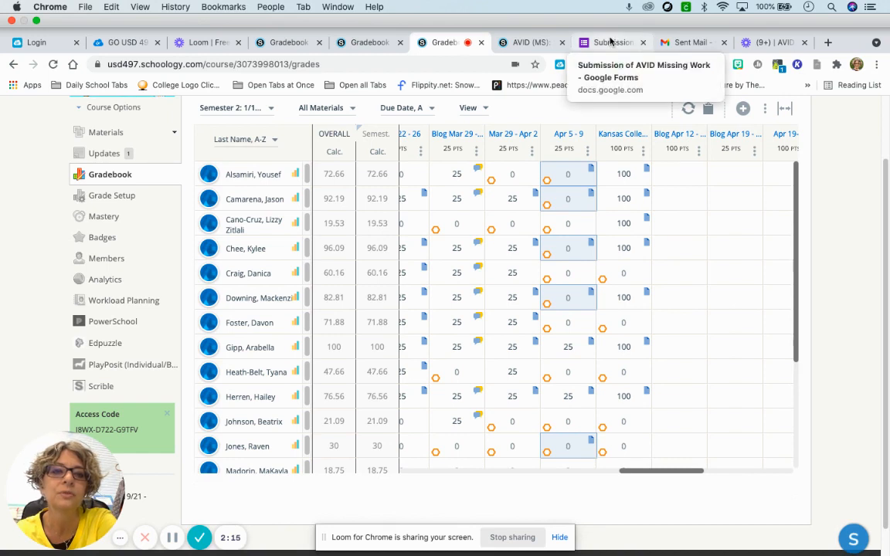
- Switch to the Submission of AVID Missing Work form and review its questions down to Assignment Link
click(610, 42)
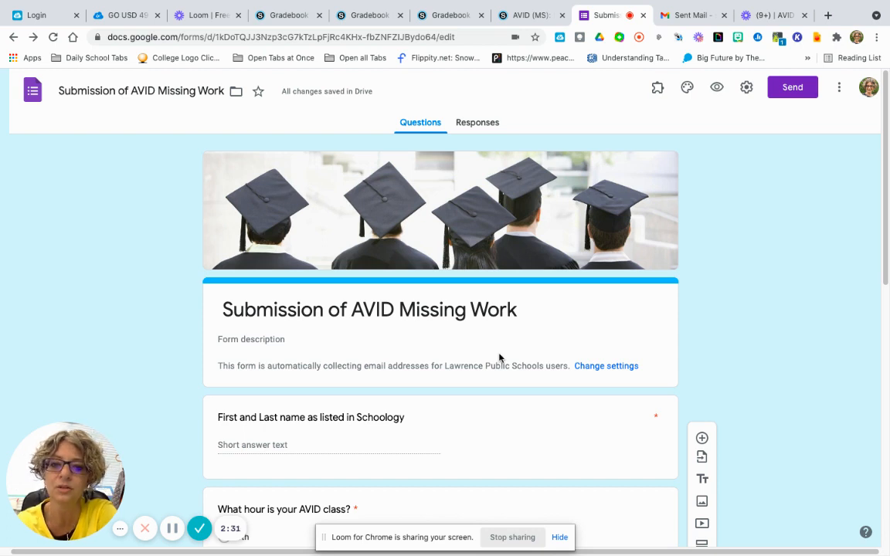
scroll(264, 338, down, 3)
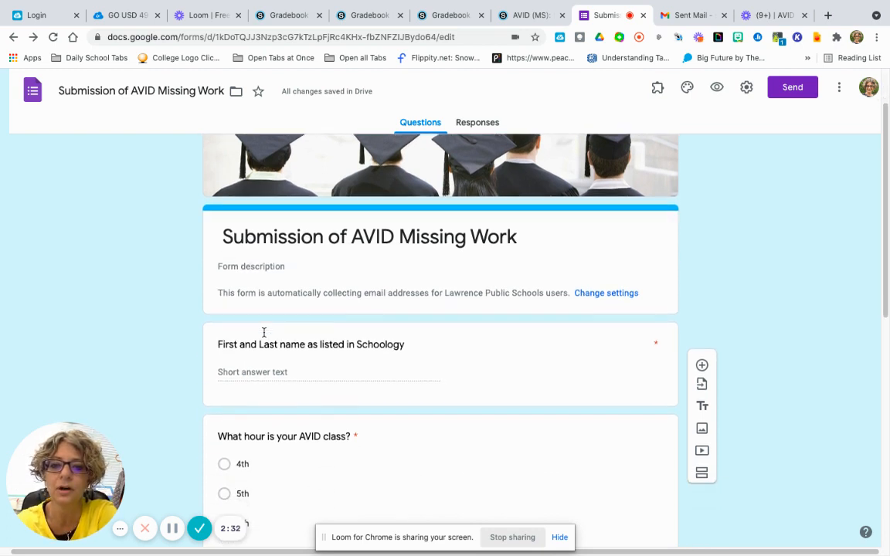
scroll(265, 334, down, 1)
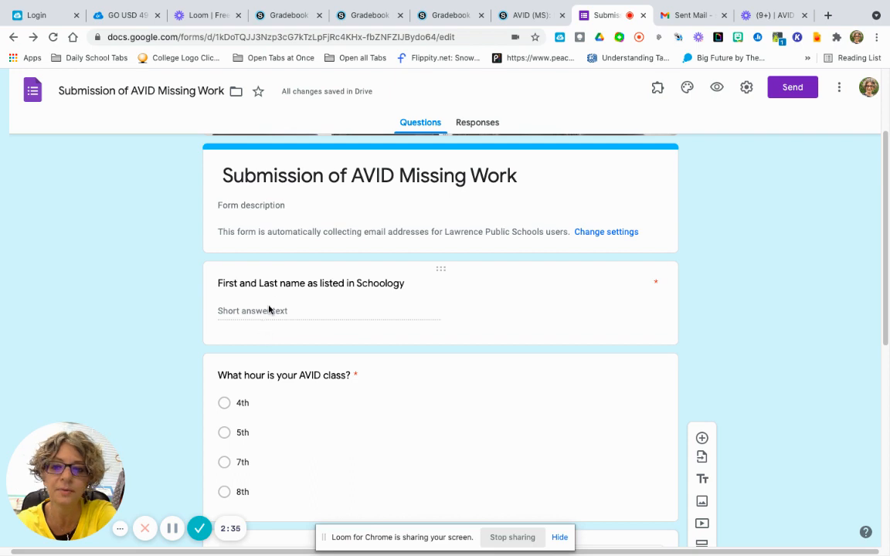
scroll(269, 309, down, 2)
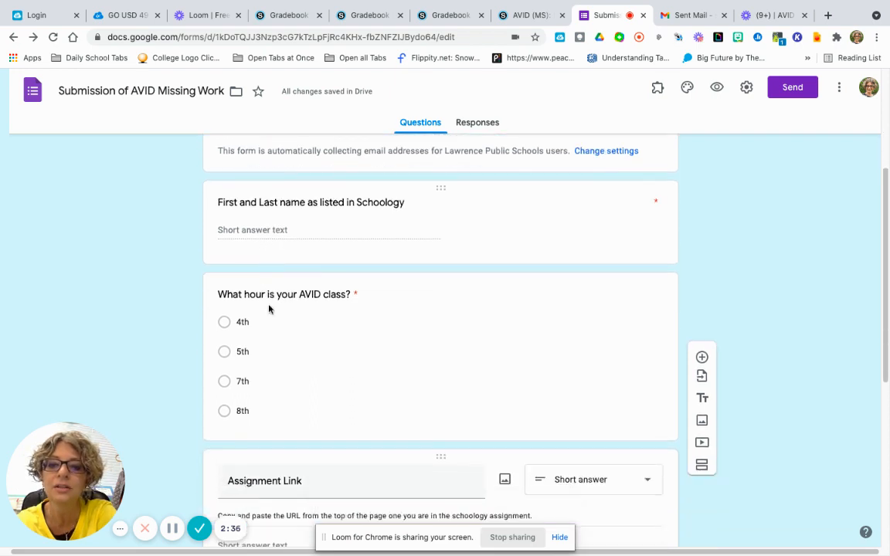
scroll(278, 358, down, 3)
scroll(278, 360, down, 2)
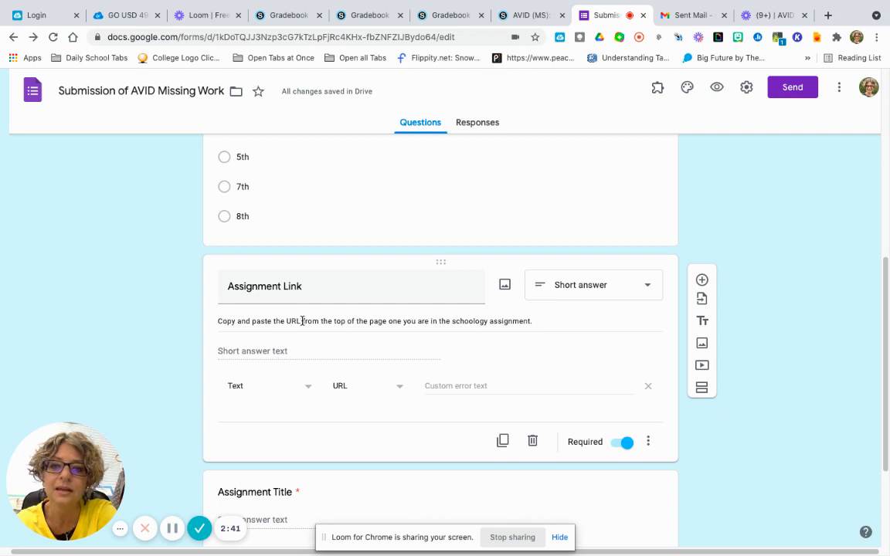
- Select the page URL of a Schoology gradebook as an example assignment link, and return to the missing work form
click(276, 19)
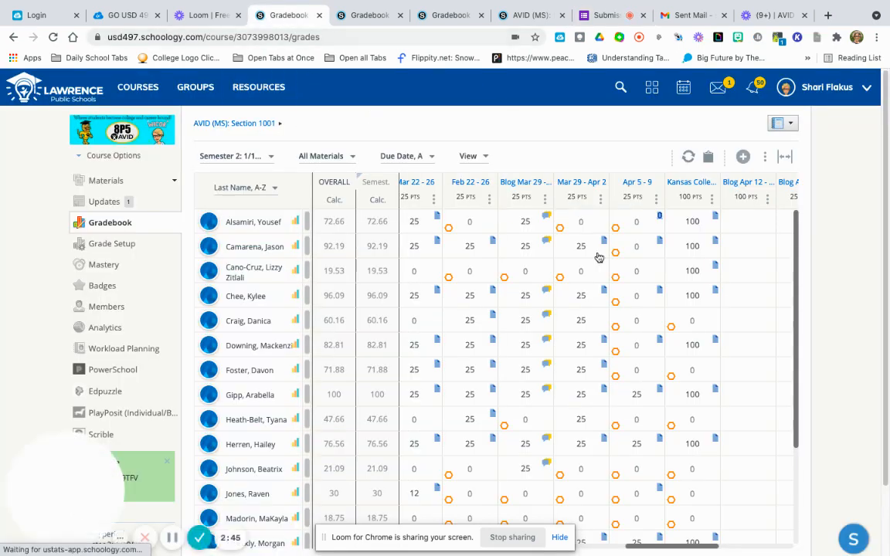
click(226, 37)
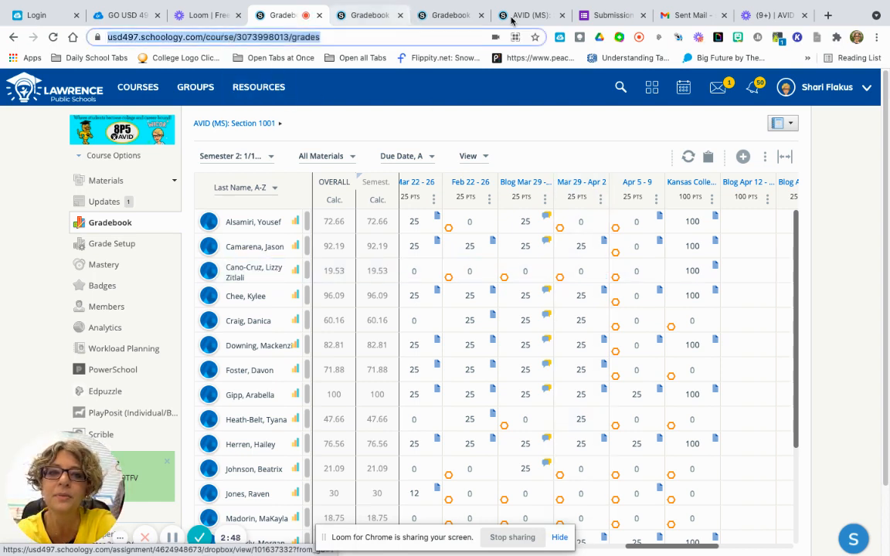
click(609, 15)
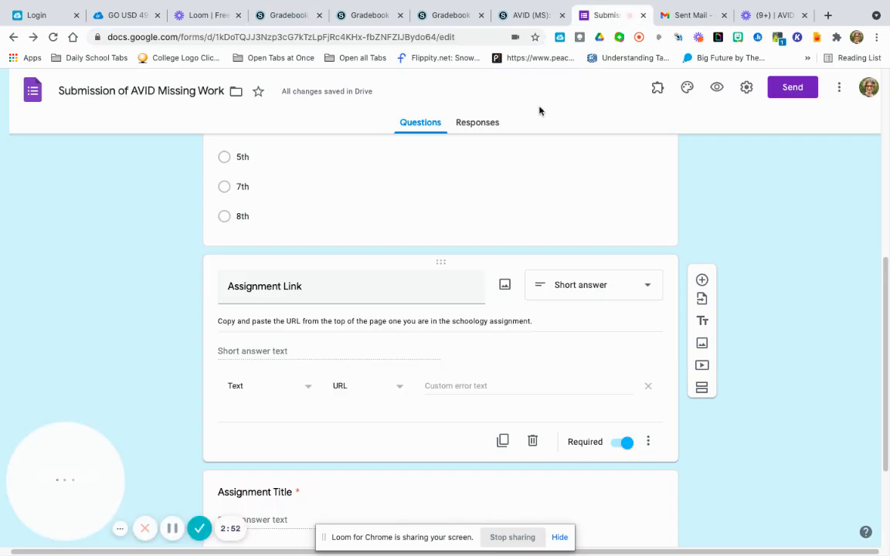
- Turn off the description and the response validation on the Assignment Link question
scroll(407, 246, down, 1)
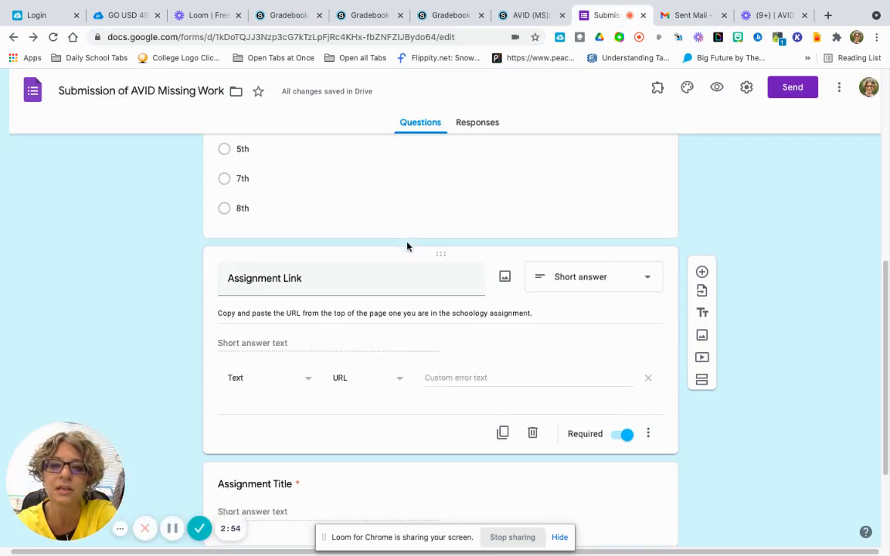
scroll(407, 247, down, 1)
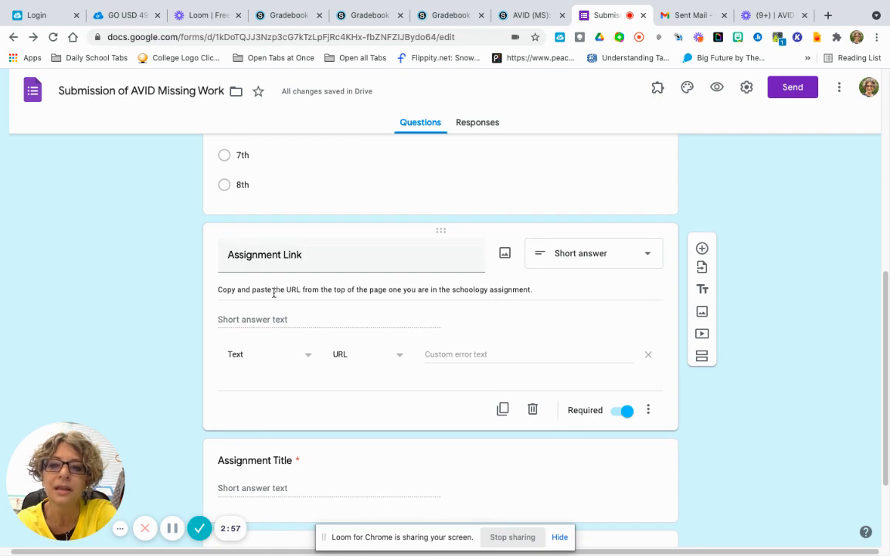
click(649, 411)
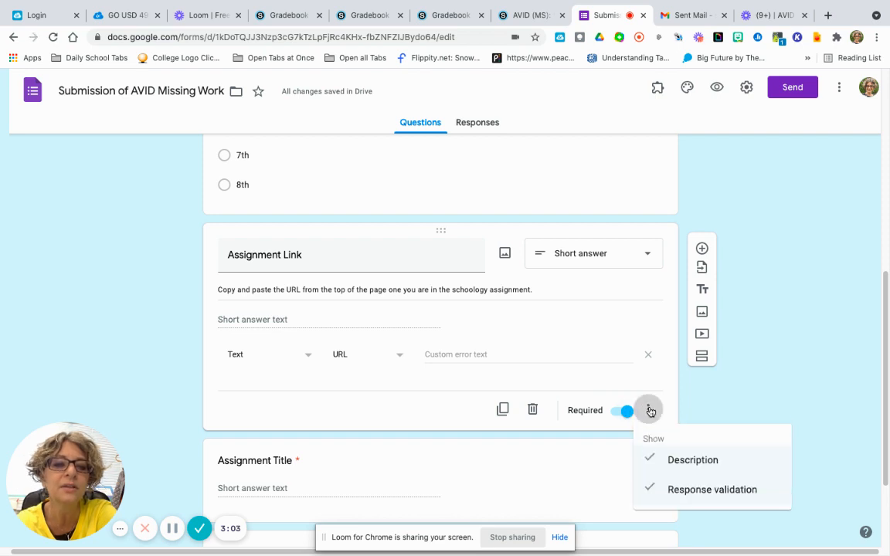
click(693, 460)
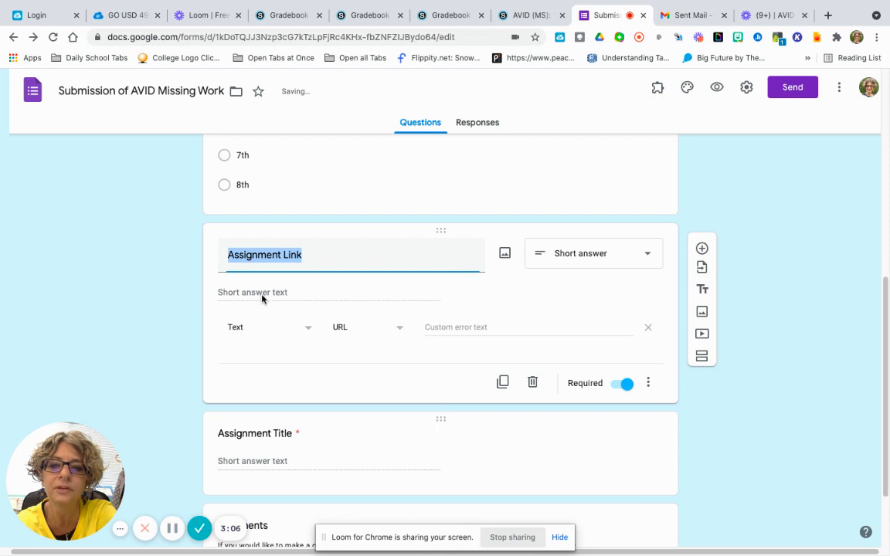
click(649, 383)
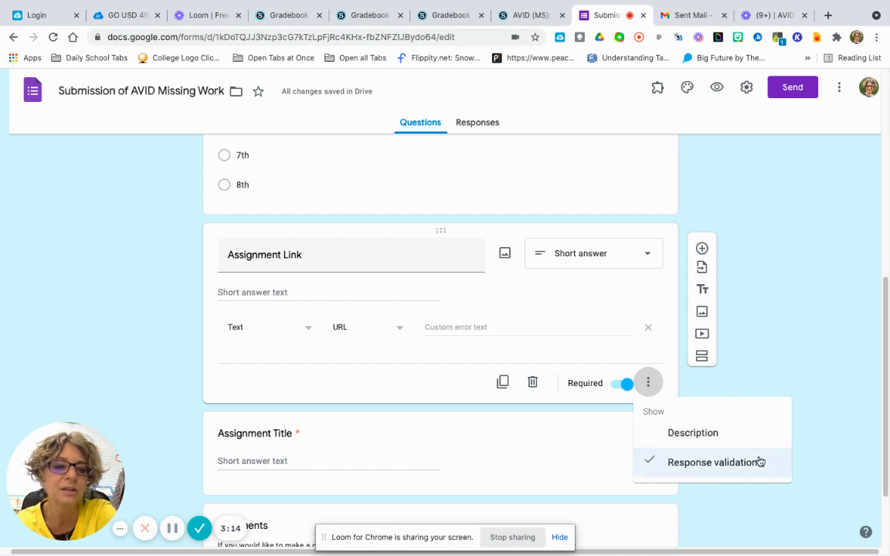
click(649, 463)
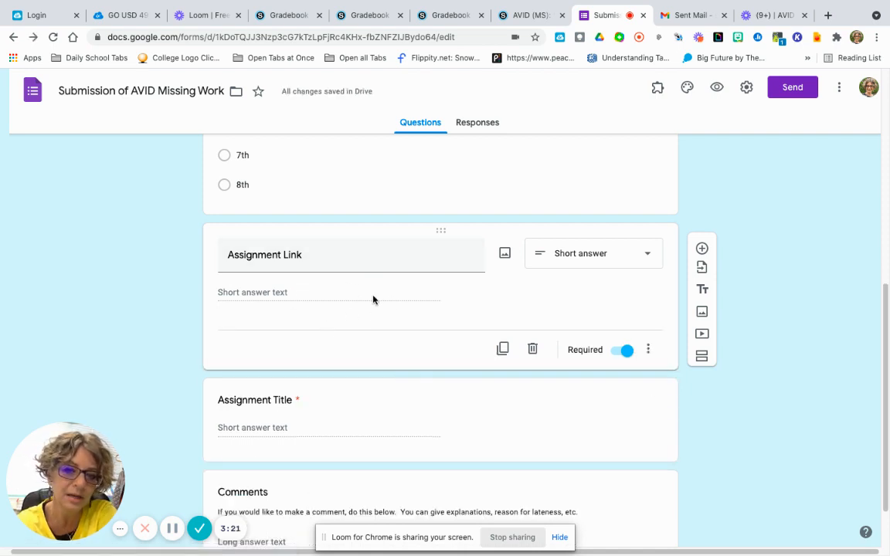
- Add response validation to the Assignment Link question so that the answer must be text of type URL
click(650, 352)
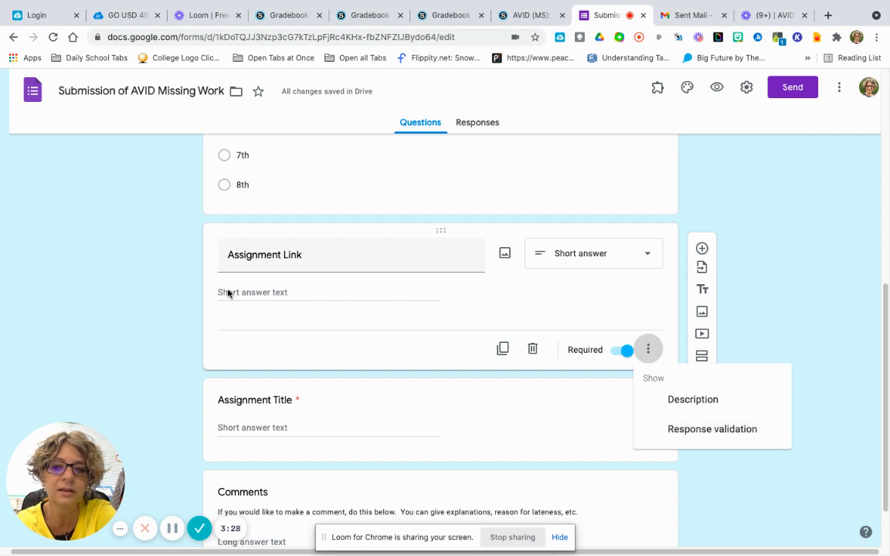
click(695, 431)
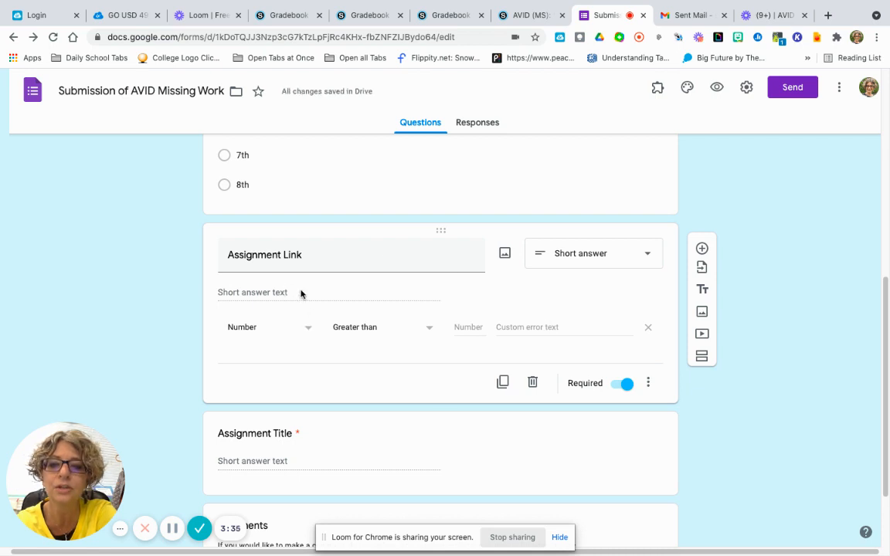
click(309, 332)
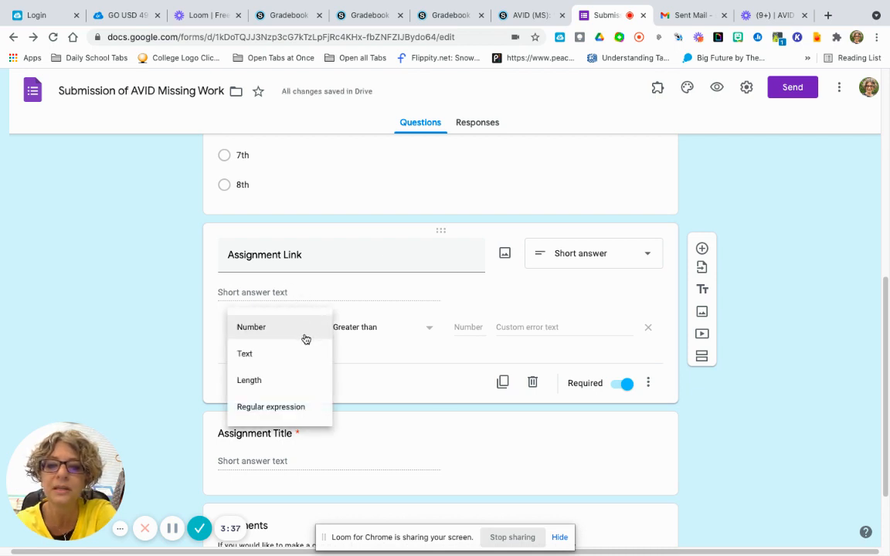
click(280, 355)
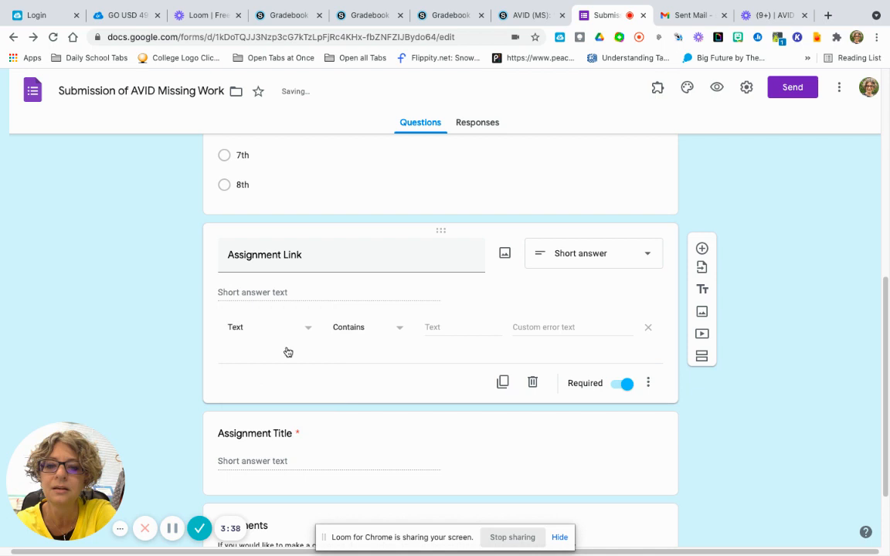
click(382, 329)
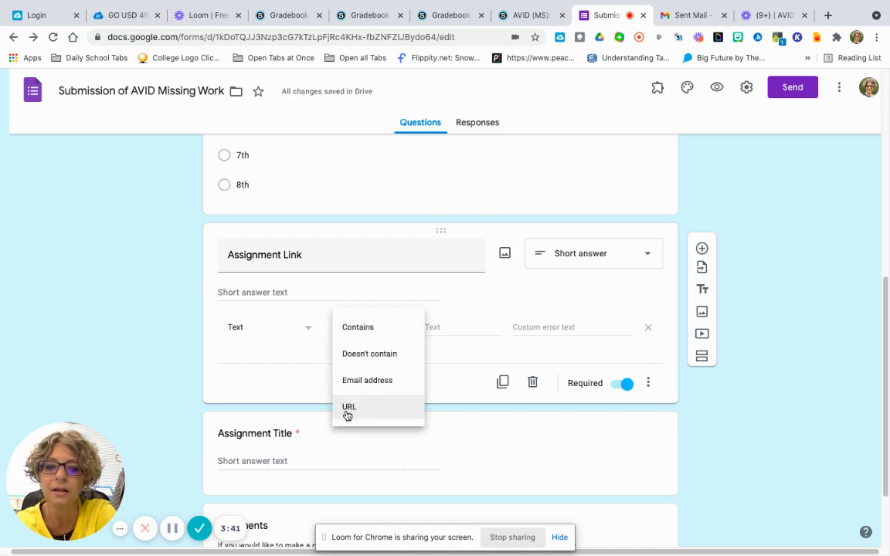
click(348, 410)
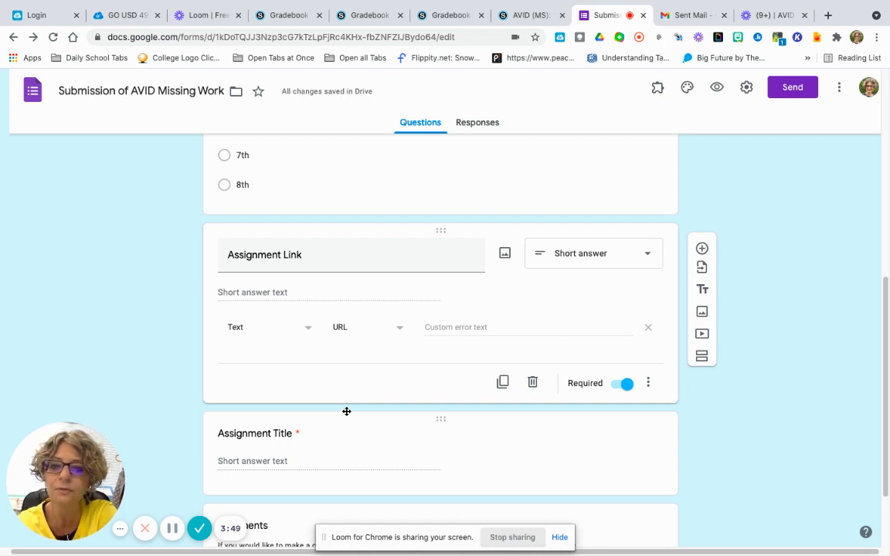
click(647, 383)
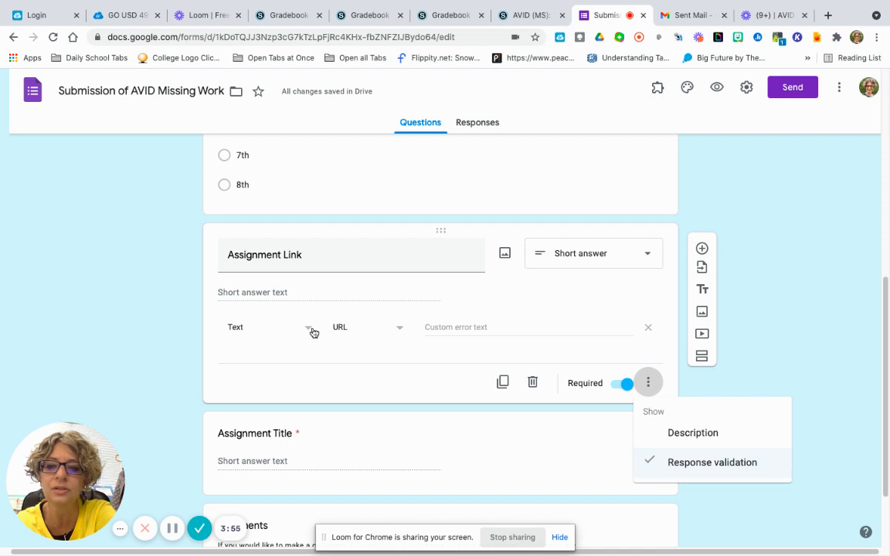
click(400, 331)
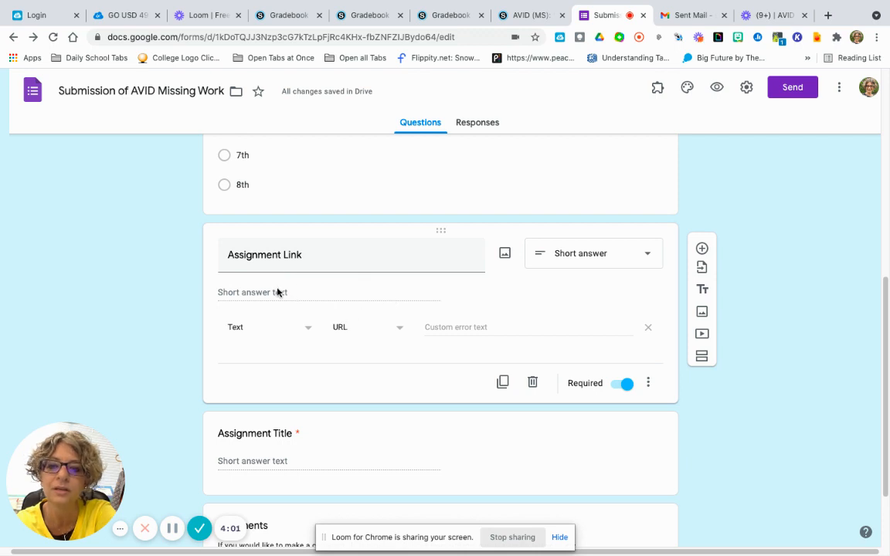
- Add a description to the Assignment Link question reading "Copy and paste the URL from the Schoology assignment."
click(649, 383)
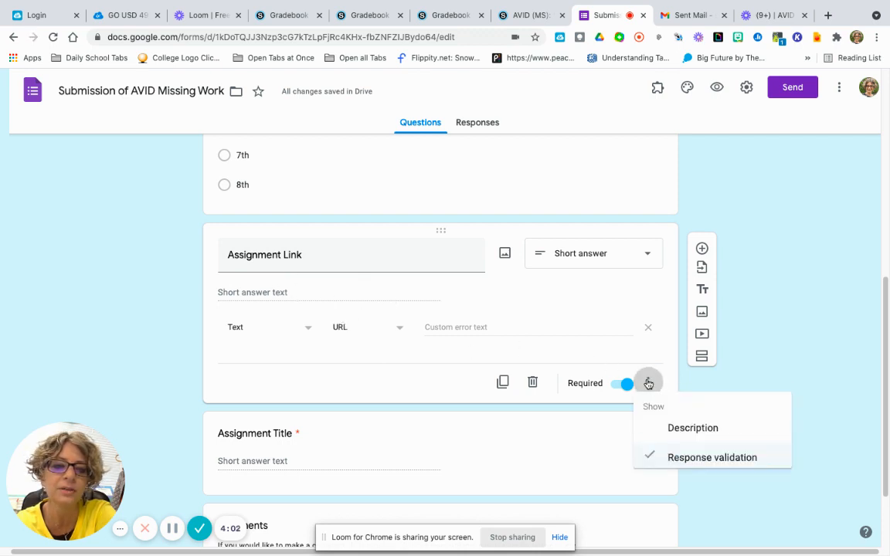
click(679, 429)
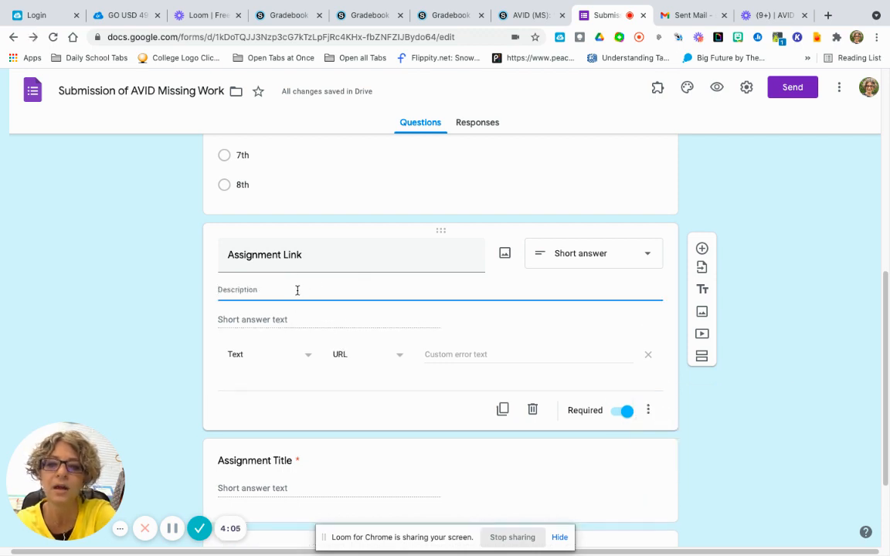
text(copy )
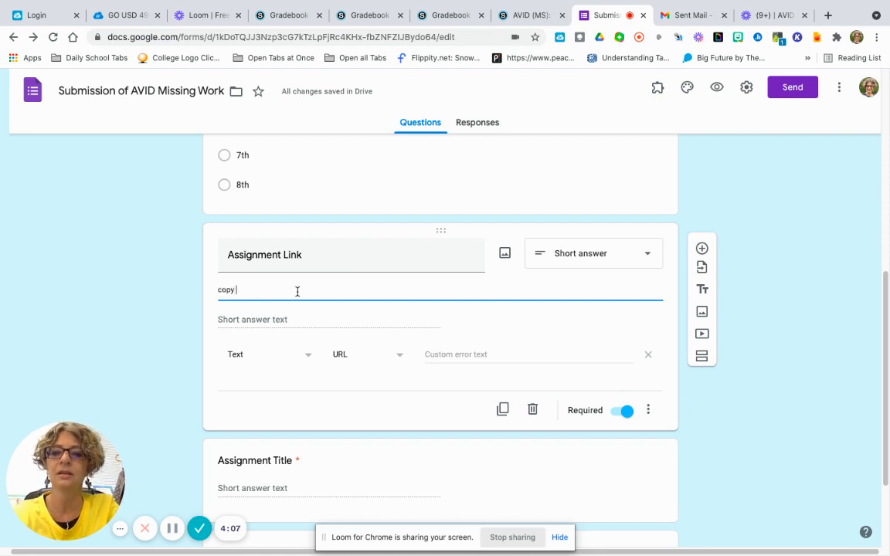
text(and paste your l)
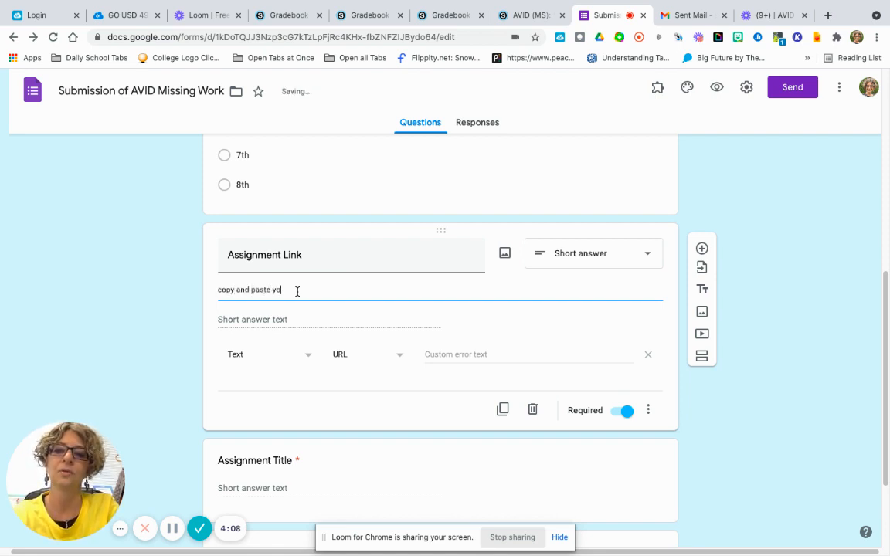
key(BackSpace)
key(BackSpace)
key(BackSpace)
key(BackSpace)
key(BackSpace)
key(BackSpace)
text(the )
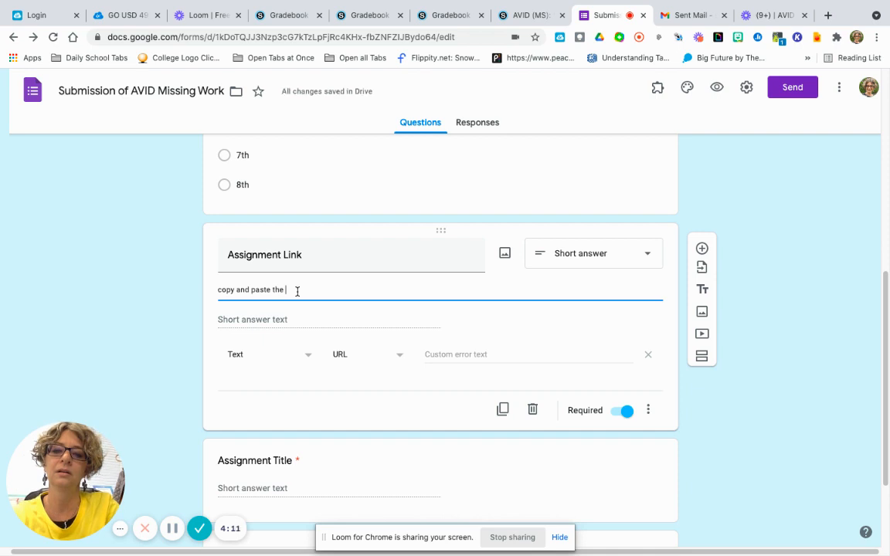
text(URL fro the)
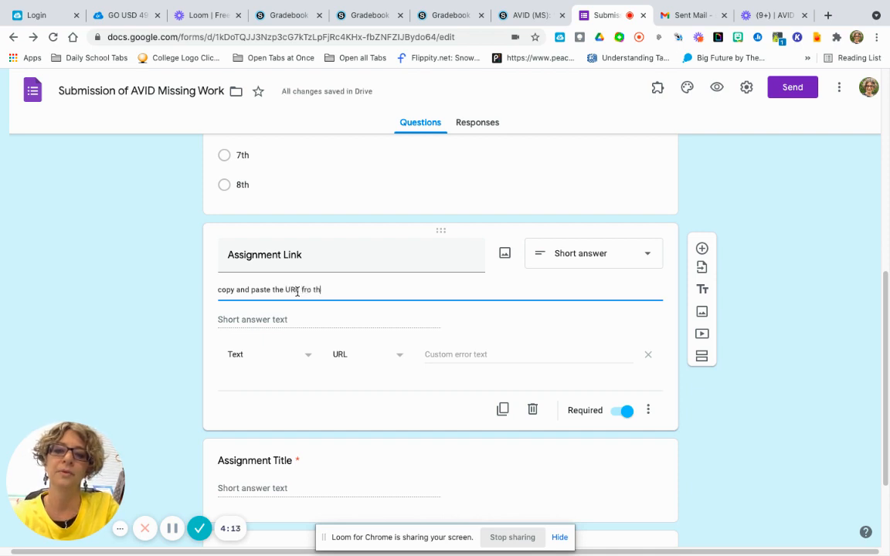
key(BackSpace)
key(BackSpace)
key(BackSpace)
key(BackSpace)
text(m the sc)
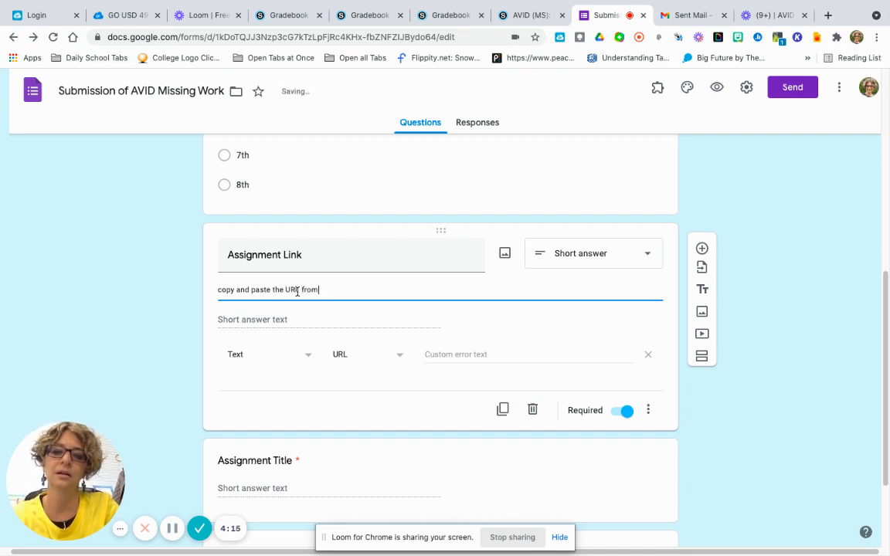
key(BackSpace)
key(BackSpace)
text(Sch)
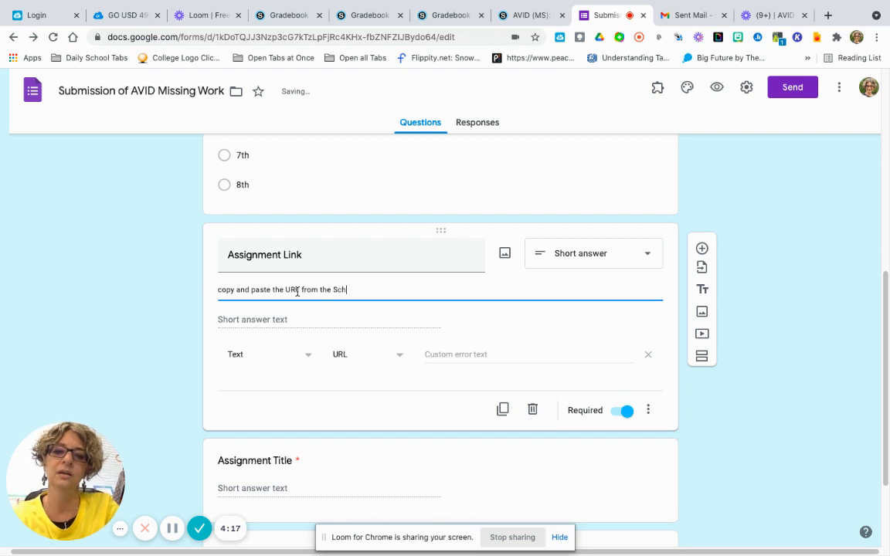
text(oology a)
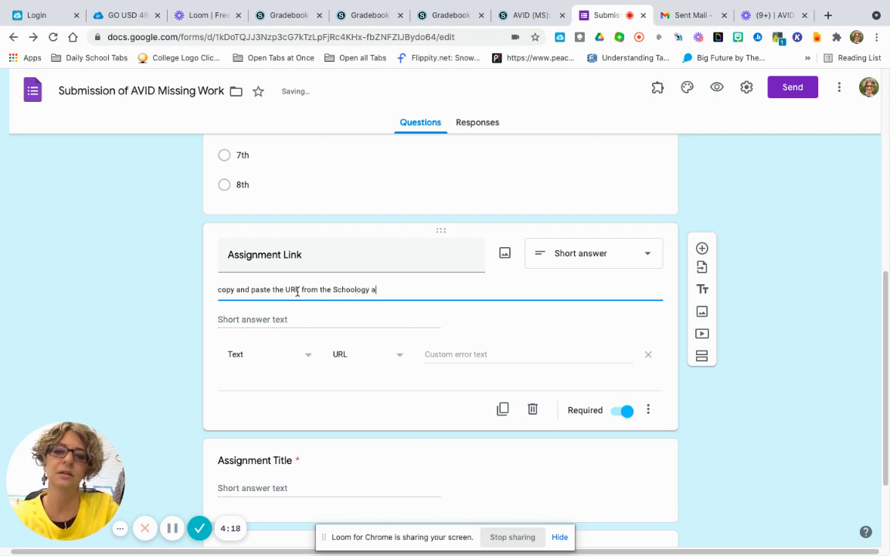
text(ssignment.)
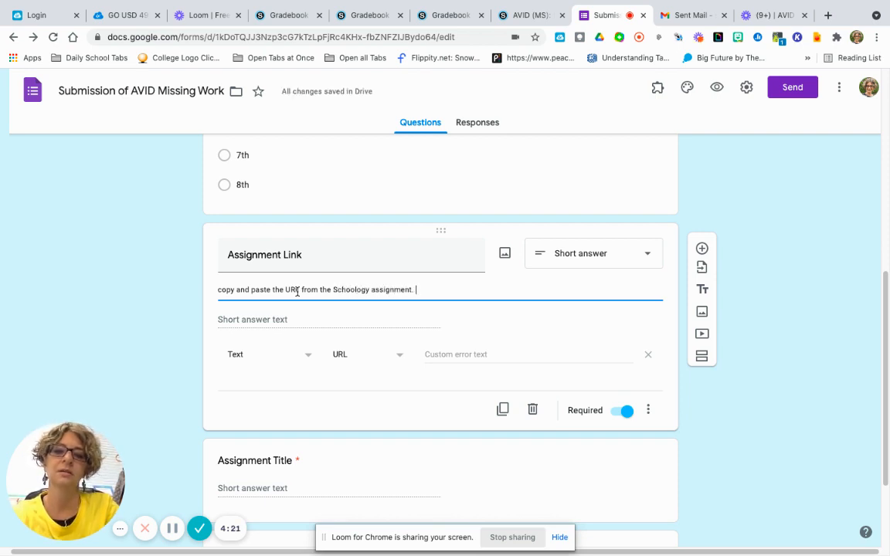
click(222, 289)
key(BackSpace)
text(C)
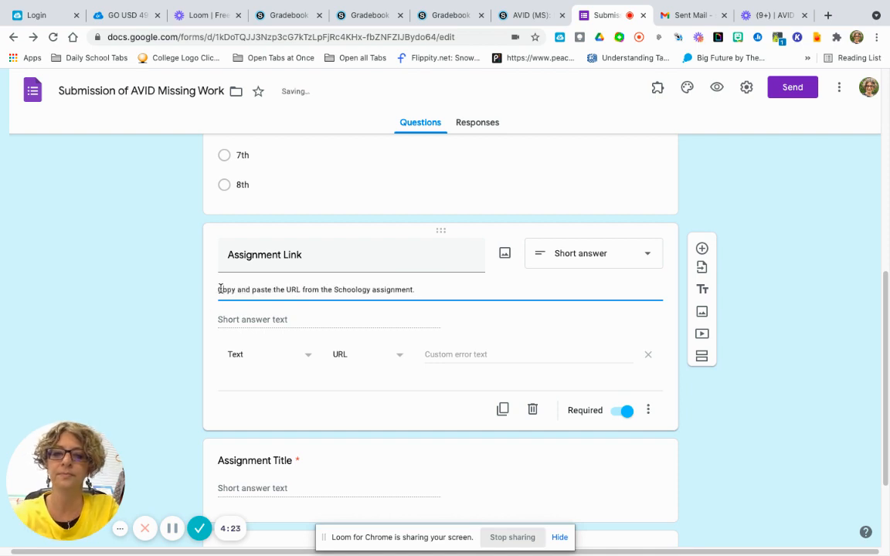
- Review the Assignment Link question's optional settings and the Assignment Title and Comments questions, and open the form's responses
click(648, 409)
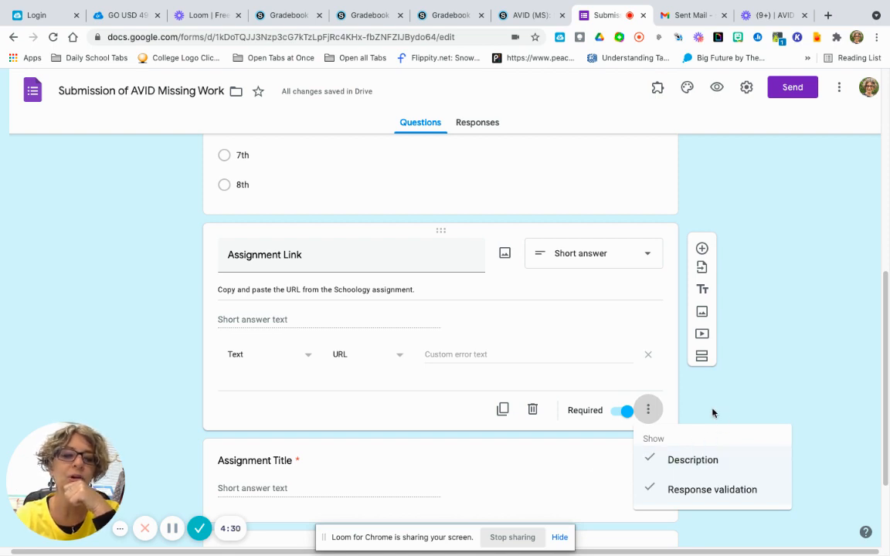
click(739, 376)
scroll(461, 411, down, 2)
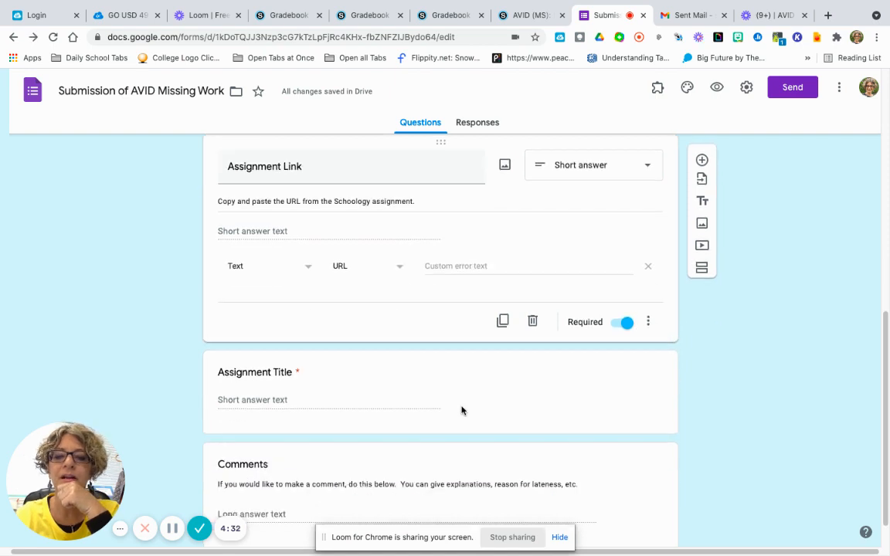
scroll(362, 399, down, 1)
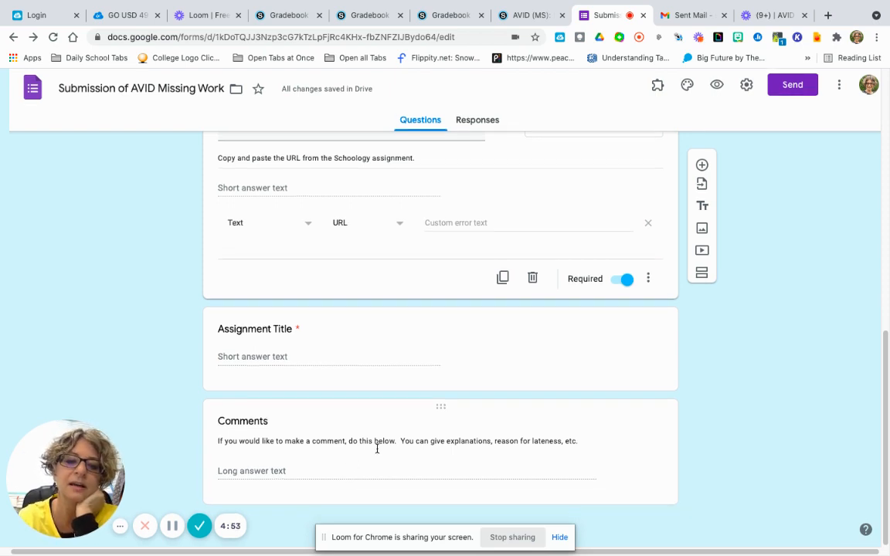
scroll(646, 393, up, 3)
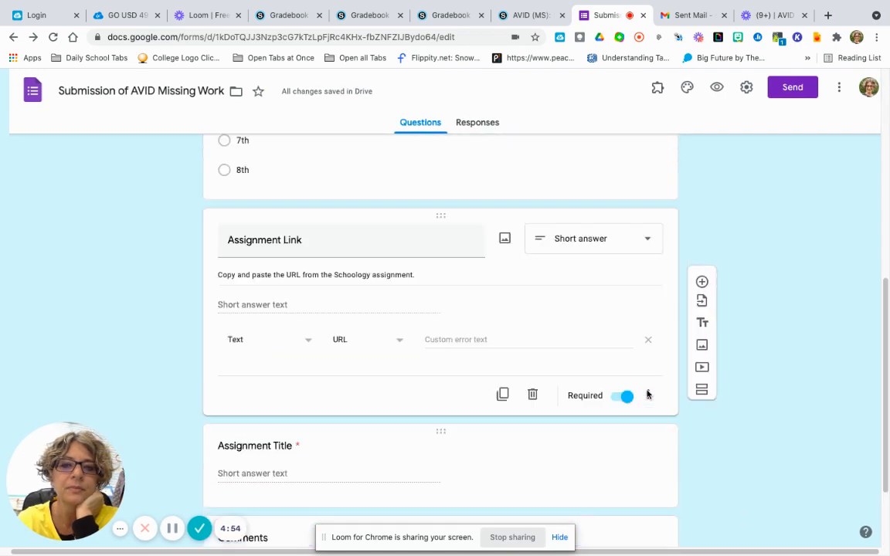
scroll(646, 393, up, 7)
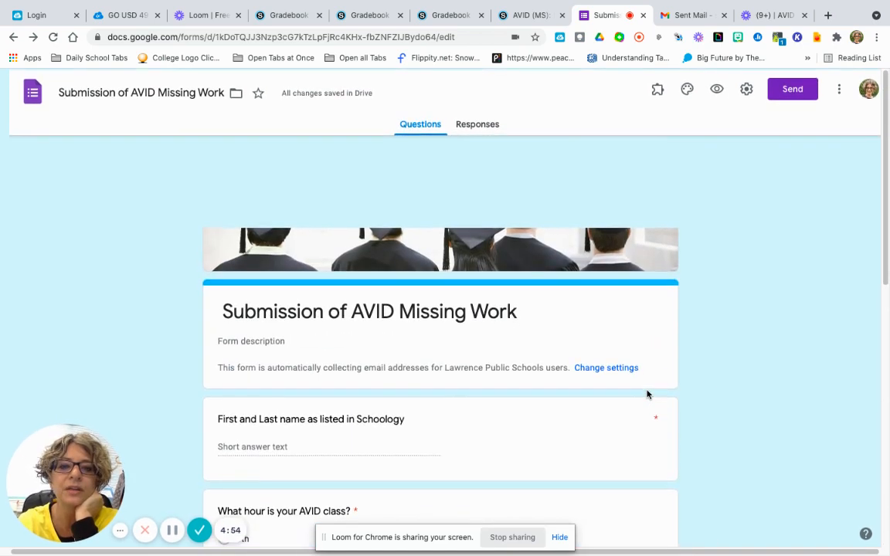
click(476, 124)
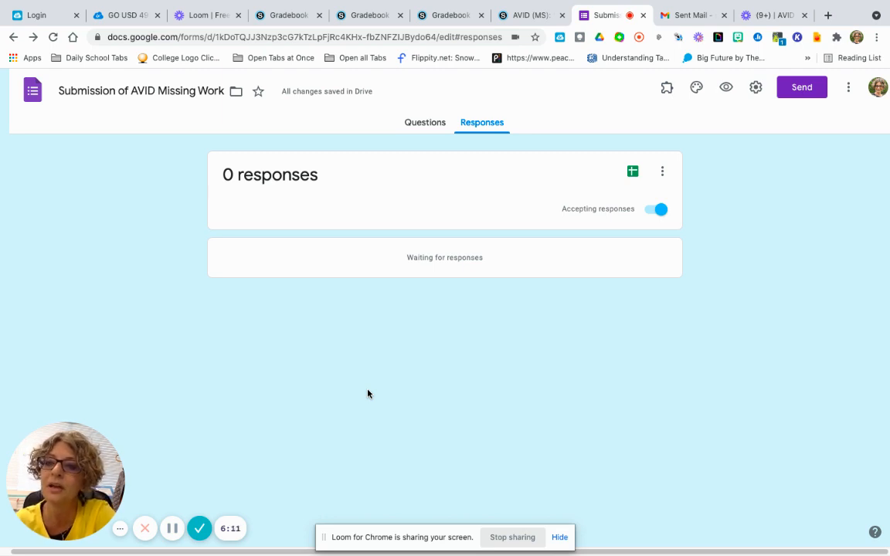
- Switch to the Schoology gradebook for AVID (MS): Section 1001 and examine the scores and missing-work flags across its assignment columns
click(379, 16)
scroll(561, 382, right, 5)
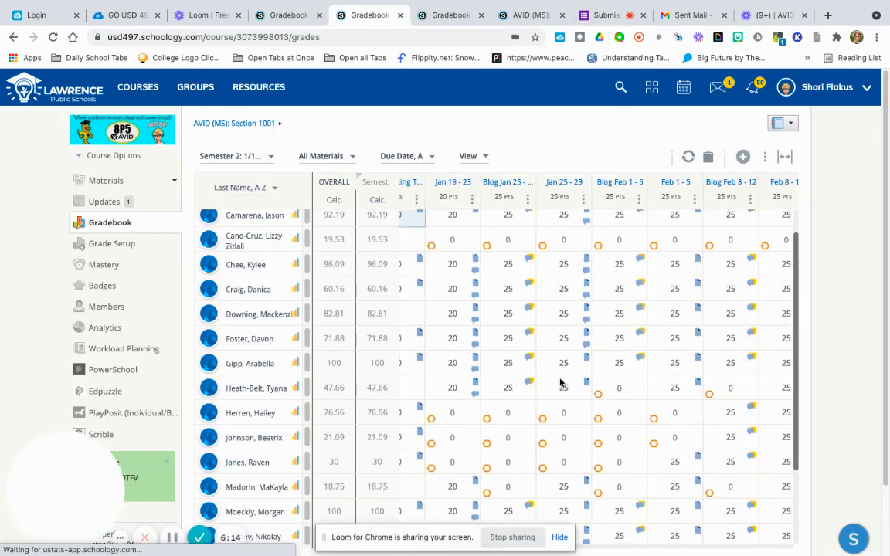
scroll(561, 381, right, 8)
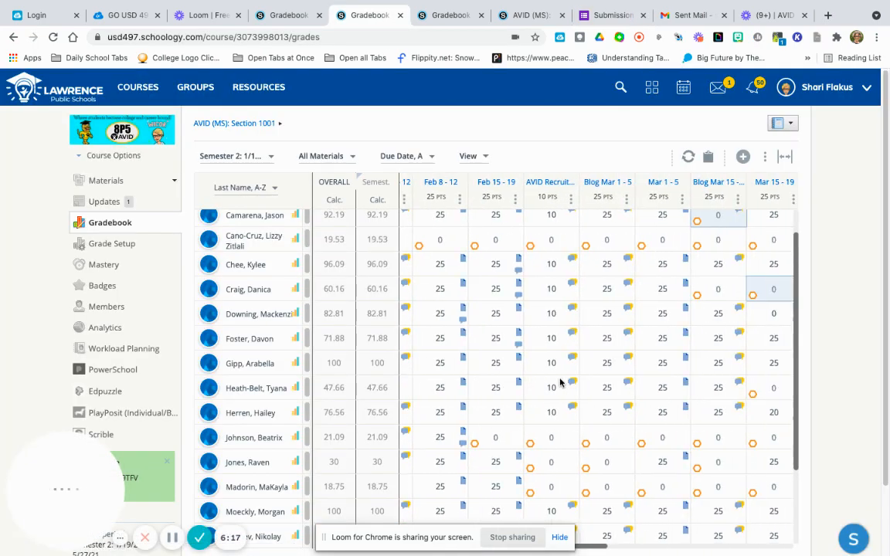
scroll(560, 381, right, 8)
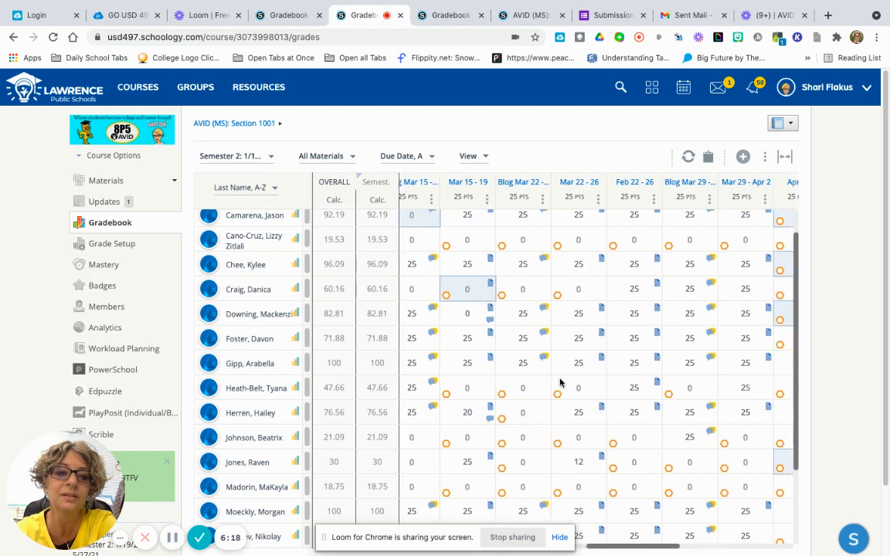
scroll(560, 382, down, 3)
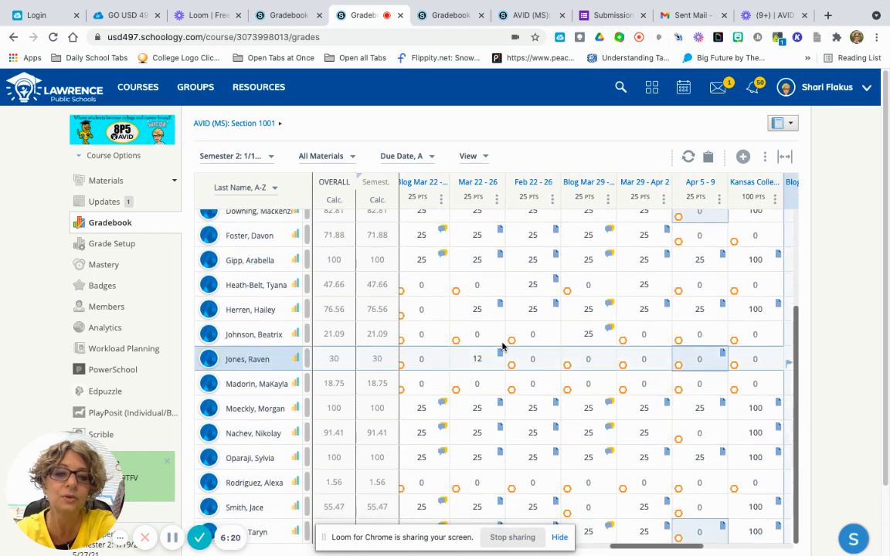
scroll(502, 348, up, 4)
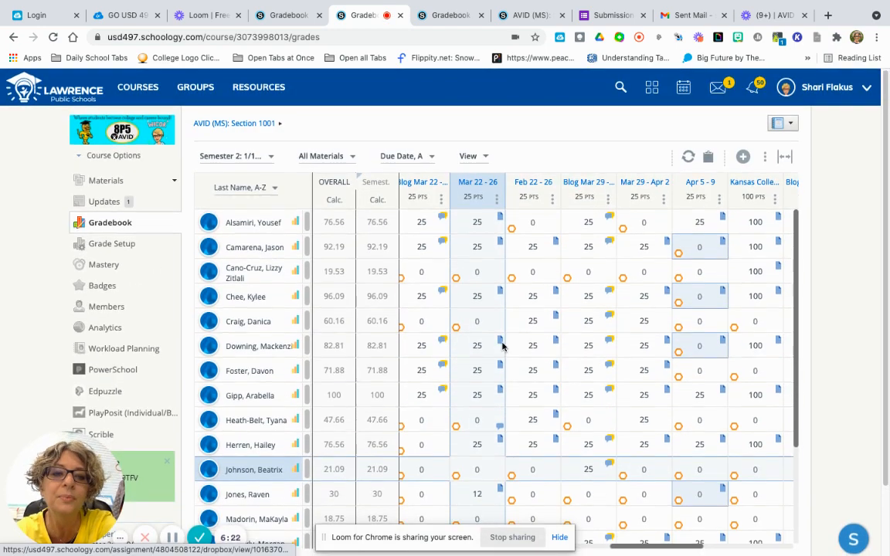
scroll(564, 350, left, 5)
scroll(628, 353, left, 1)
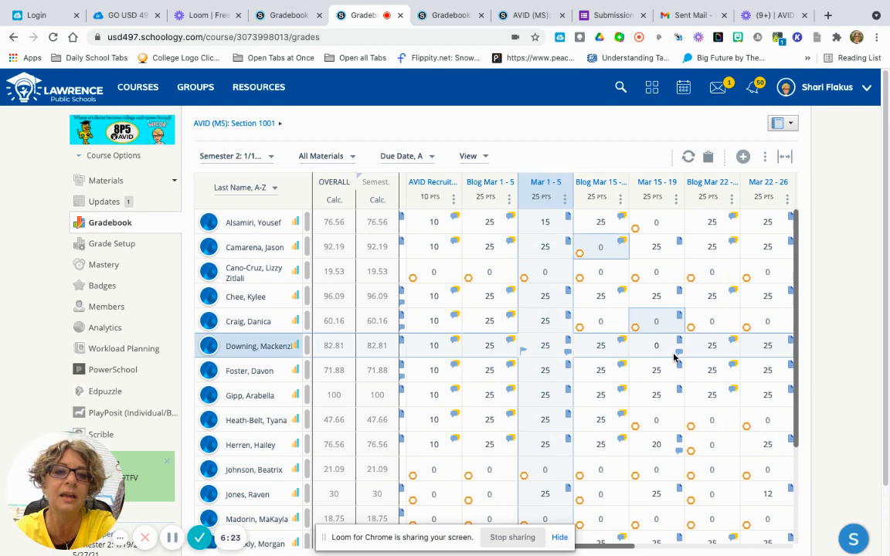
click(560, 322)
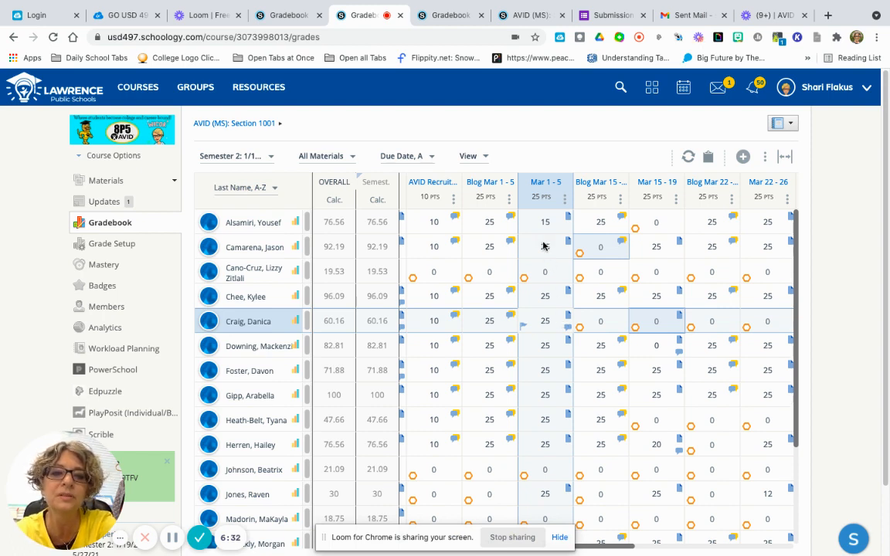